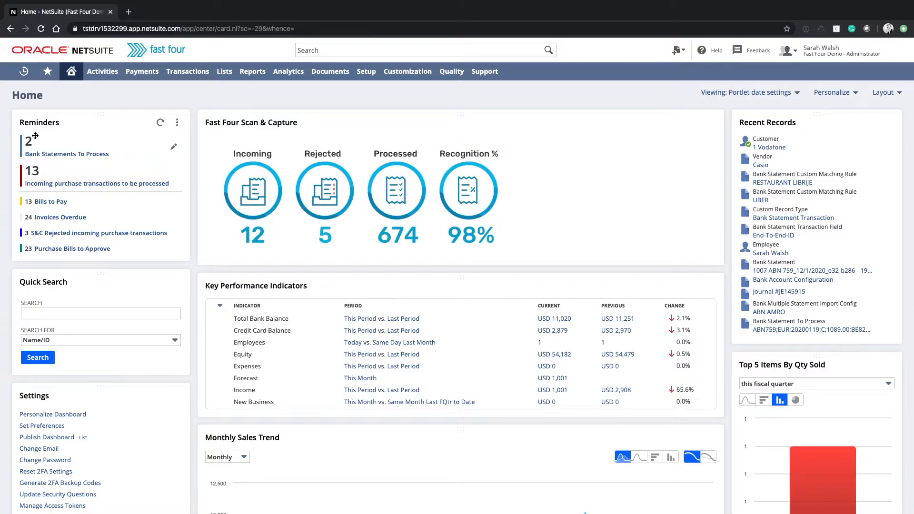
# Open the bank statement import page for bank reconciliation.
pyautogui.moveTo(182, 72)
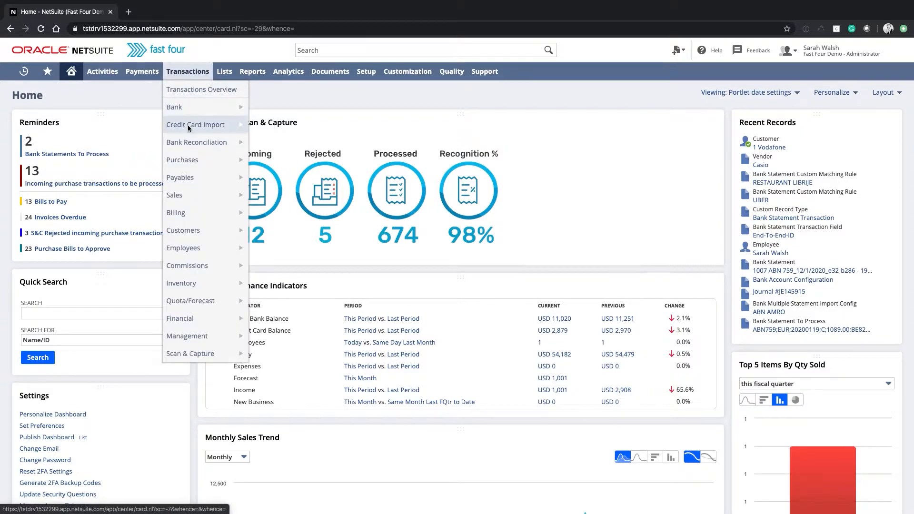
pyautogui.moveTo(187, 136)
pyautogui.click(269, 144)
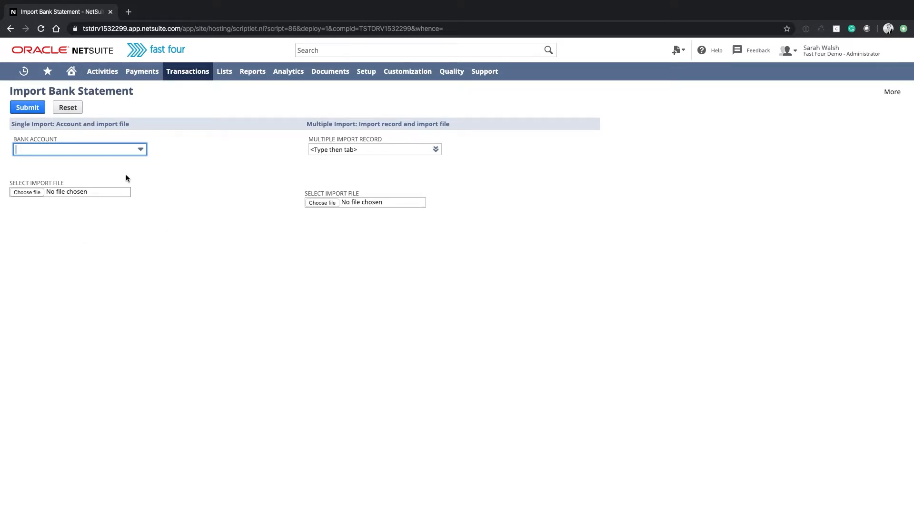
# Import the demo transactions reconciliation CSV file using the ABN AMRO multiple import record.
pyautogui.click(436, 152)
pyautogui.click(424, 160)
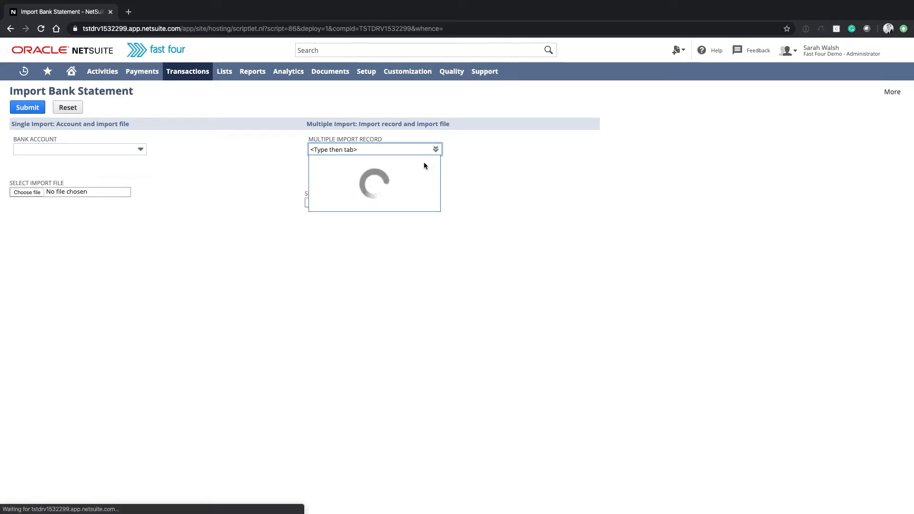
pyautogui.click(346, 182)
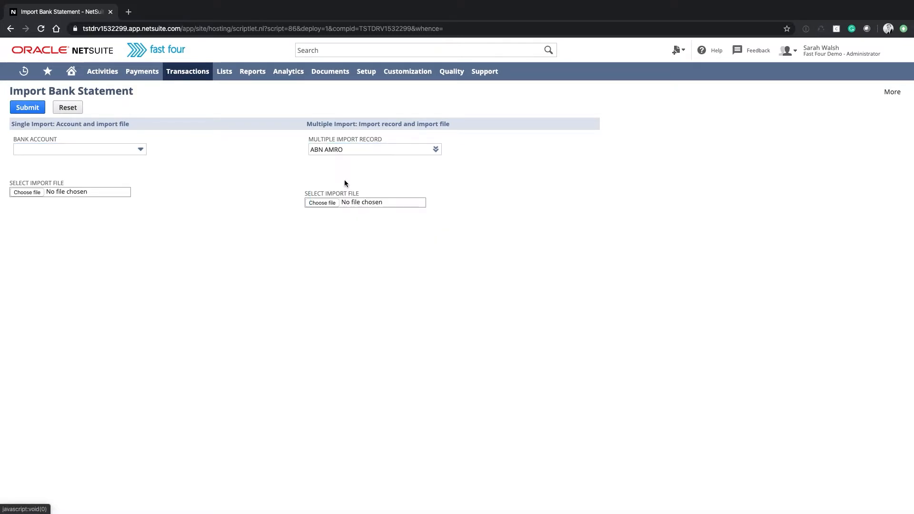
pyautogui.click(322, 203)
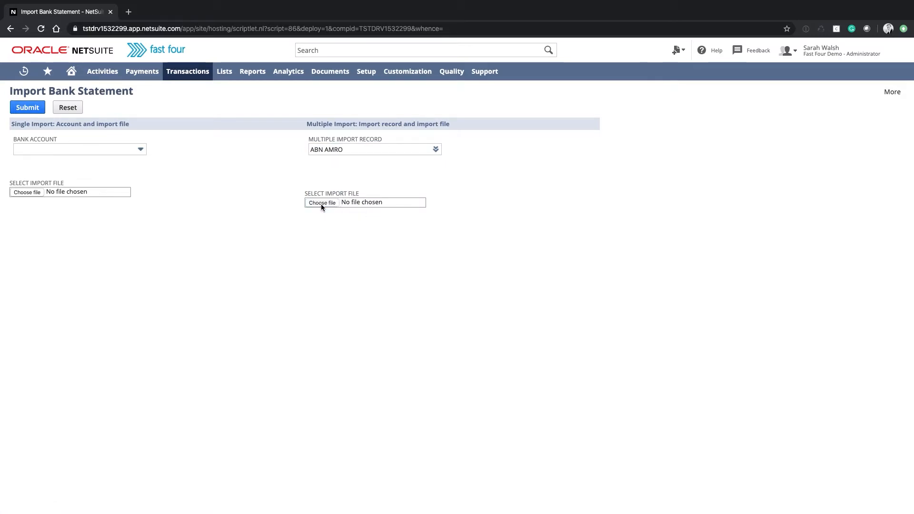
pyautogui.doubleClick(301, 45)
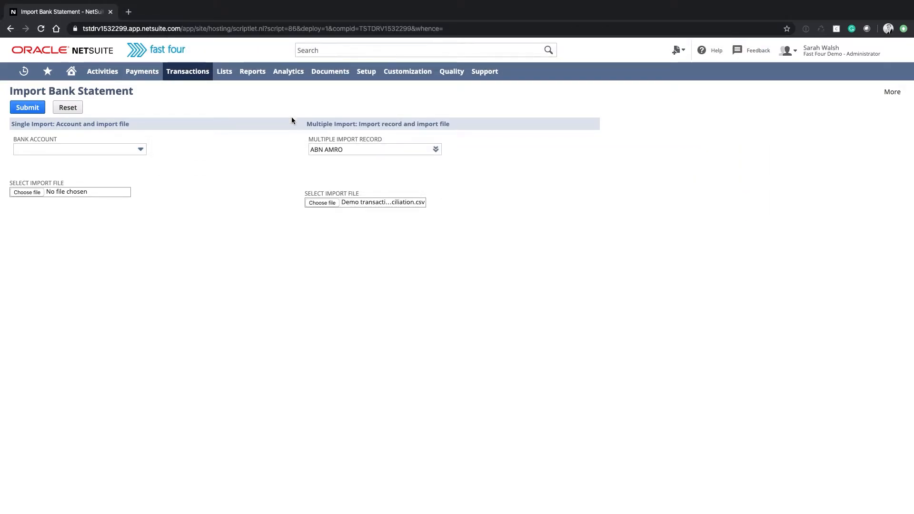
pyautogui.click(28, 108)
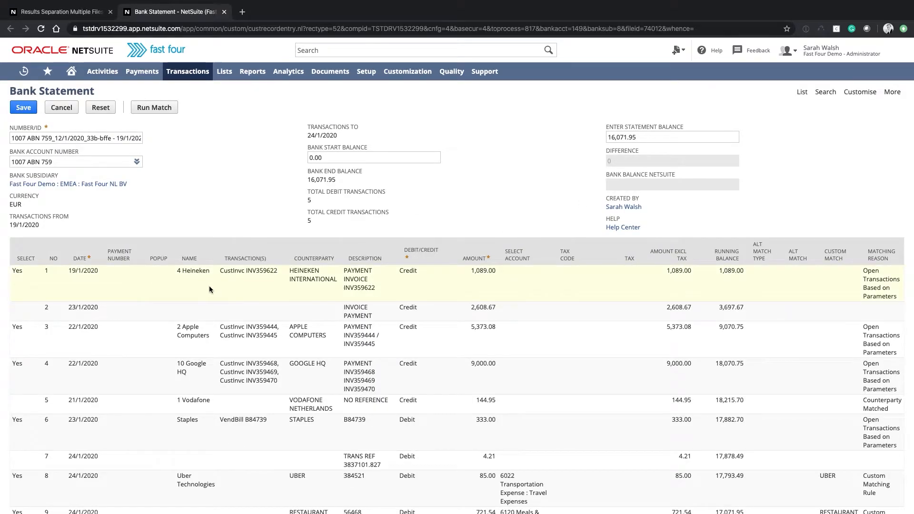
# Review the name, date and matched transaction of the Heineken payment on statement line 1.
pyautogui.click(189, 286)
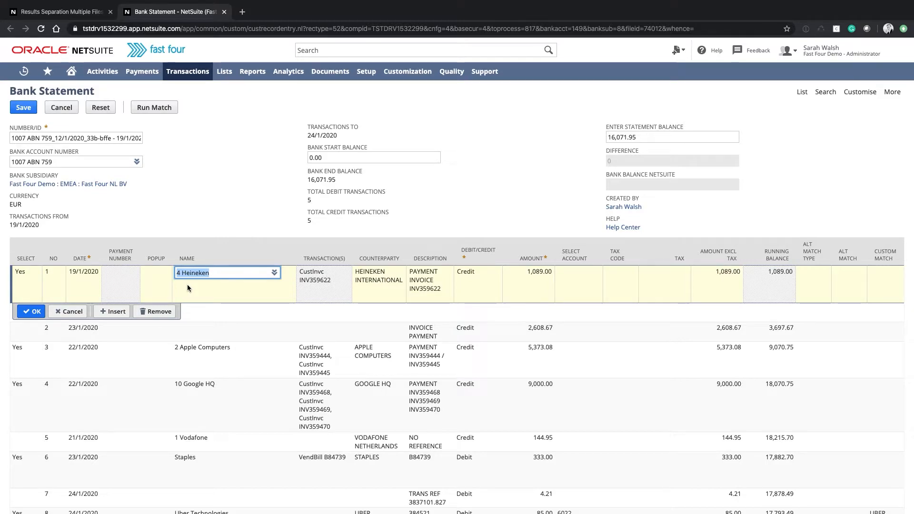
pyautogui.click(82, 276)
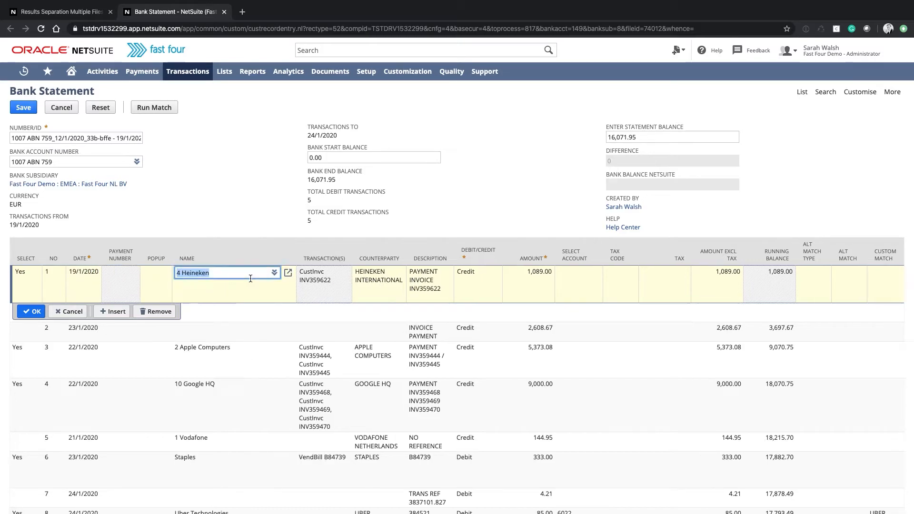
pyautogui.click(251, 279)
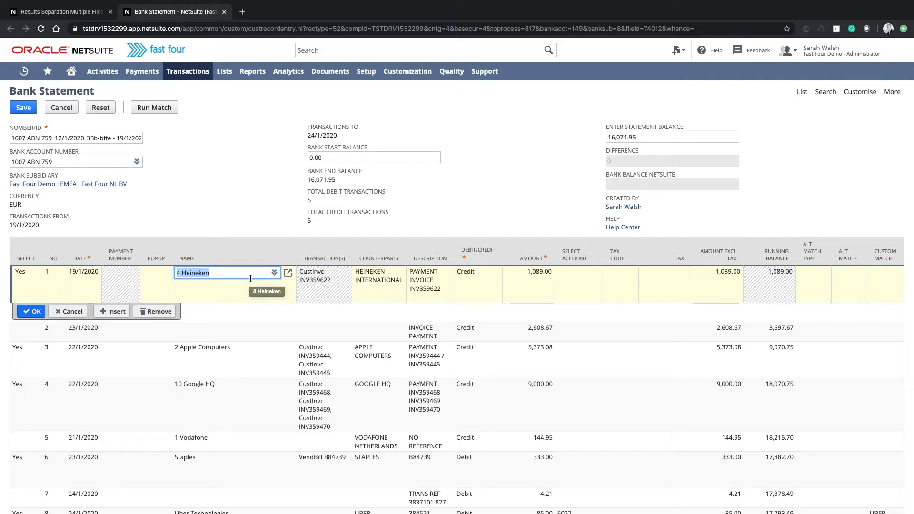
pyautogui.click(316, 278)
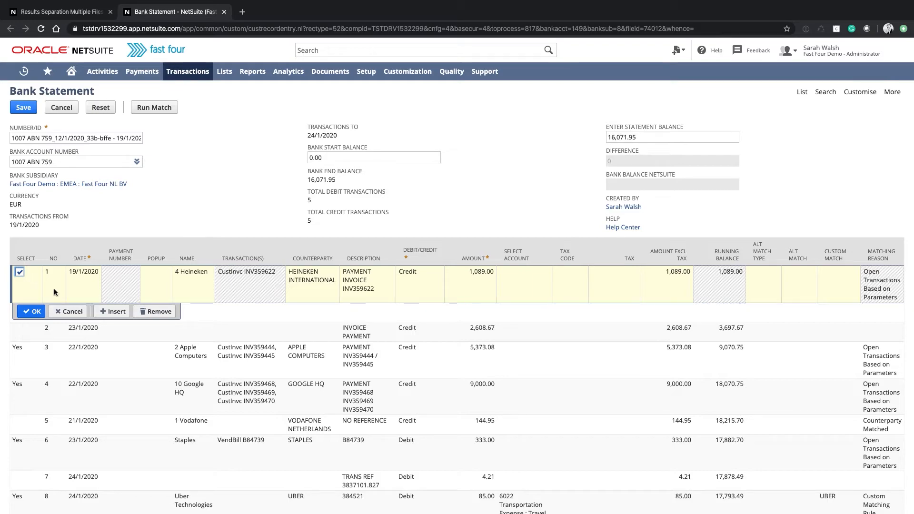
# Try assigning 18 8Ball Music to statement line 2, viewing the customer's open transactions without selecting any.
pyautogui.click(233, 329)
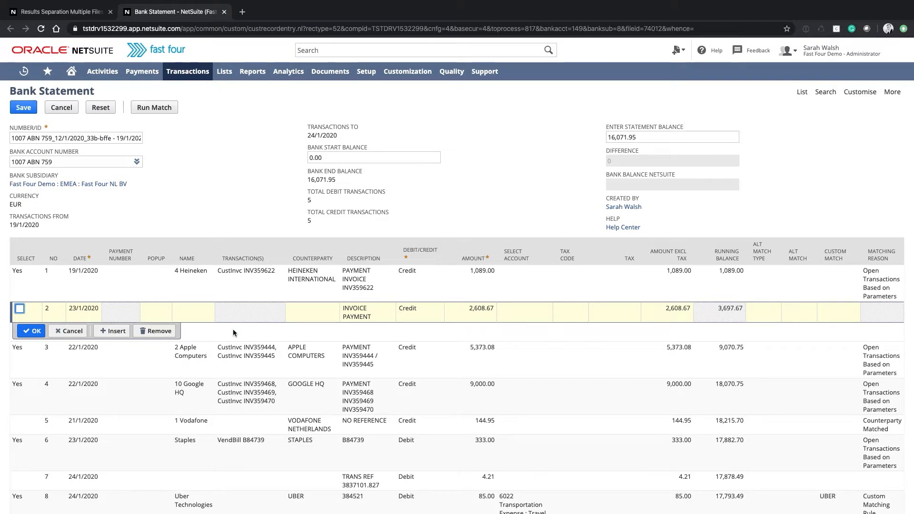
pyautogui.click(193, 313)
pyautogui.write('8ball')
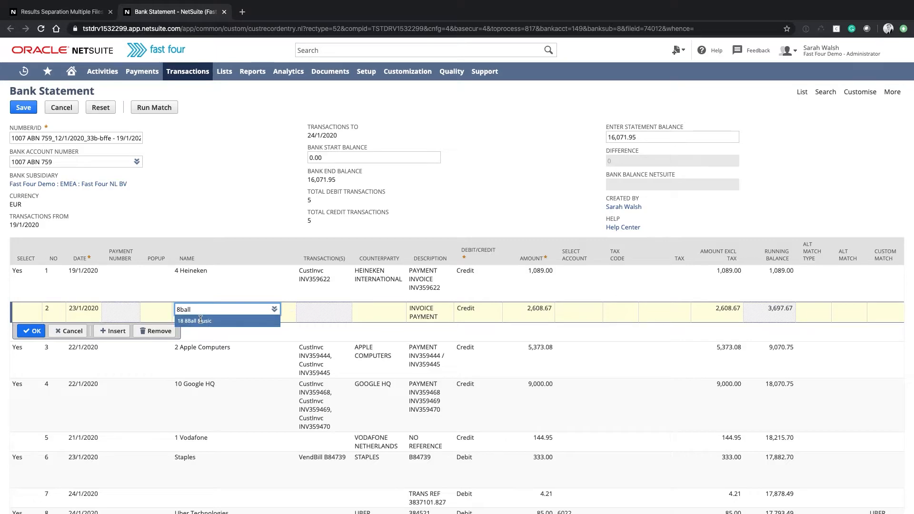
pyautogui.click(201, 320)
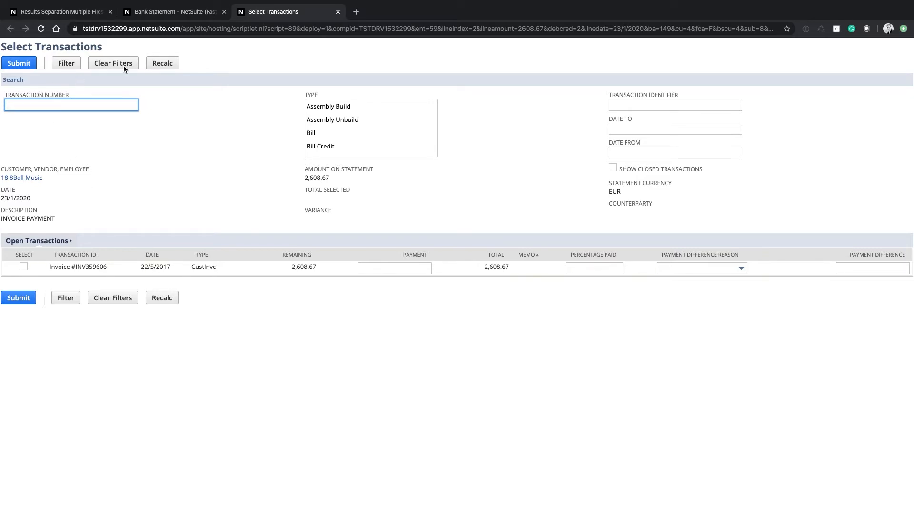
pyautogui.click(338, 12)
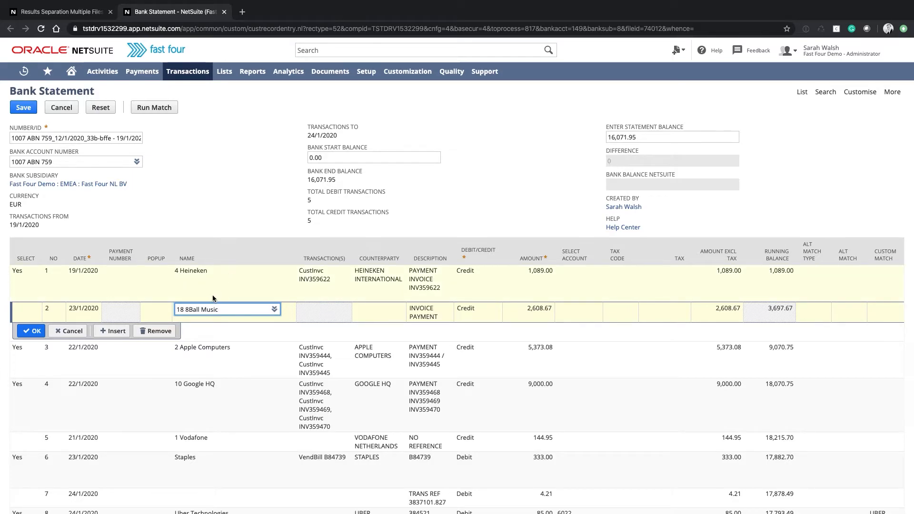
# Clear the name from statement line 2.
pyautogui.doubleClick(201, 307)
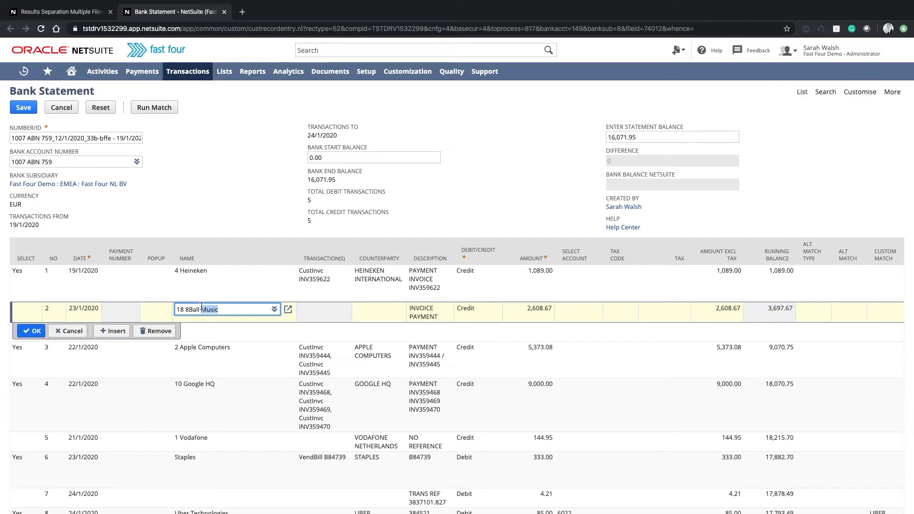
pyautogui.press('BackSpace')
pyautogui.press('BackSpace')
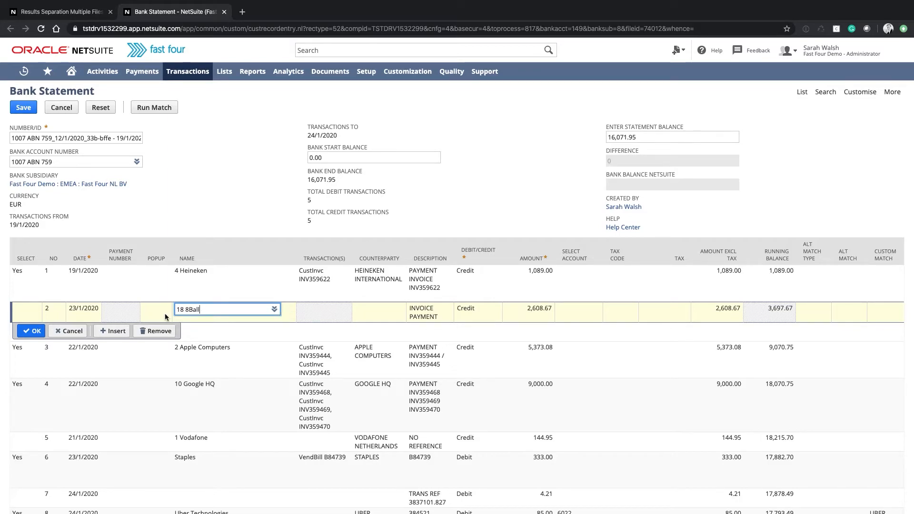
pyautogui.moveTo(204, 313); pyautogui.dragTo(155, 307)
pyautogui.press('BackSpace')
# Match statement line 2 to the suggested open 8Ball Music invoice, and close the transaction selection for line 3.
pyautogui.click(153, 309)
pyautogui.click(153, 310)
pyautogui.click(150, 312)
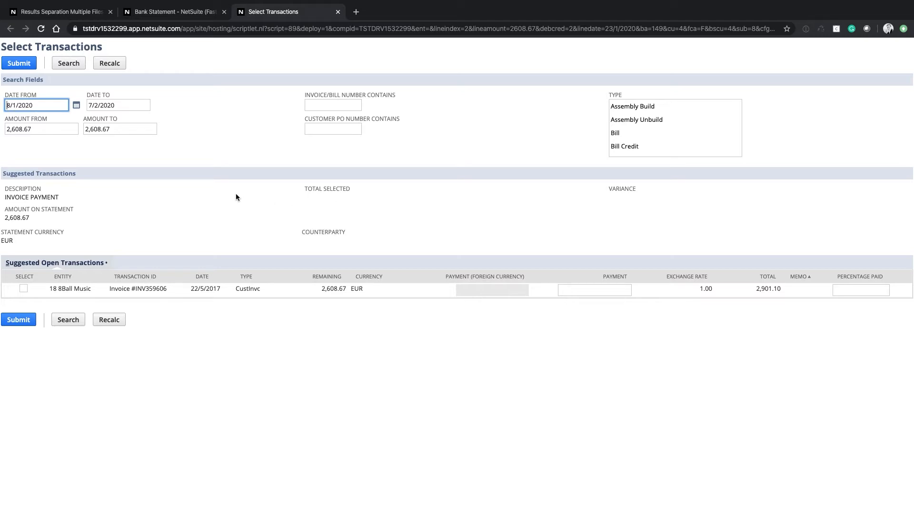
pyautogui.click(23, 289)
pyautogui.click(20, 318)
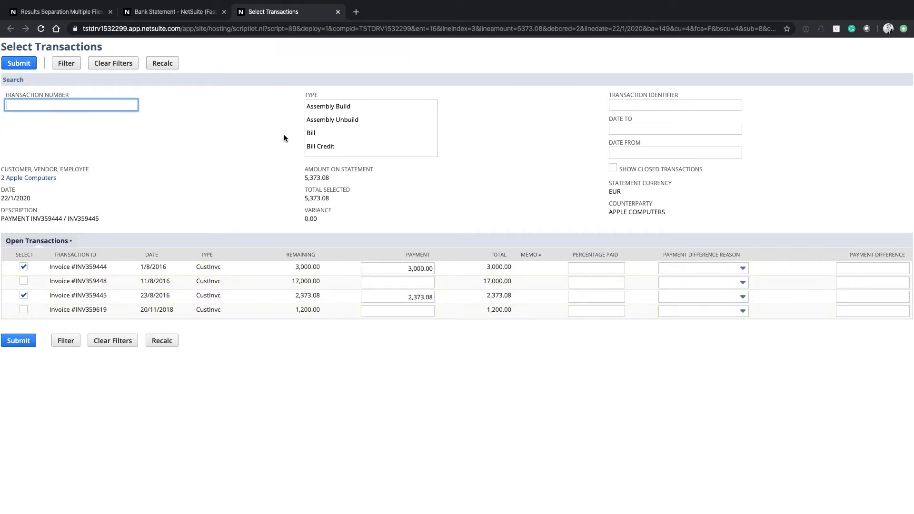
pyautogui.click(338, 12)
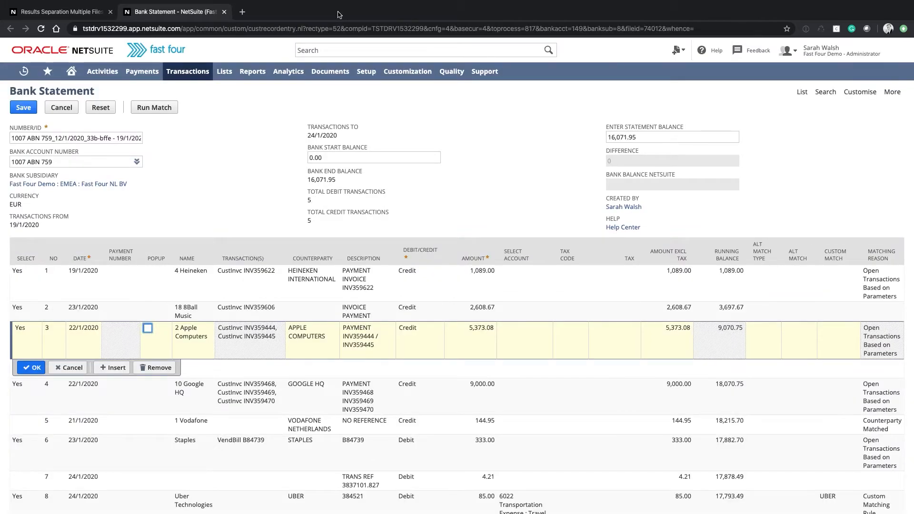
# Match the Vodafone payment on statement line 5 to the open invoice with 144.95 remaining.
pyautogui.click(197, 423)
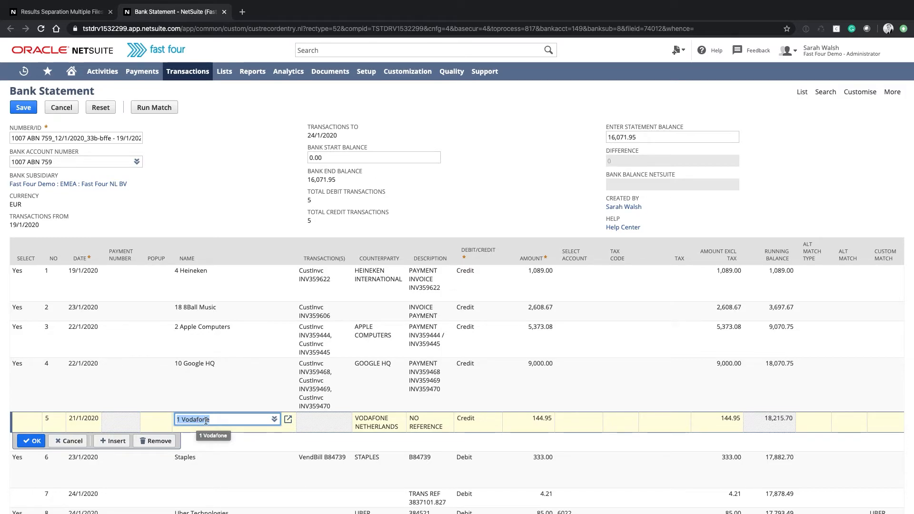
pyautogui.hscroll(2, 768, 416)
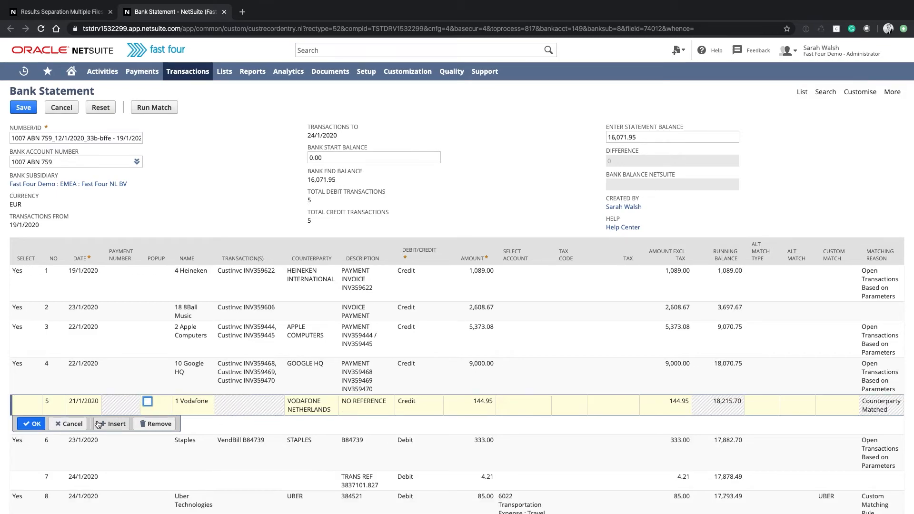
pyautogui.click(148, 401)
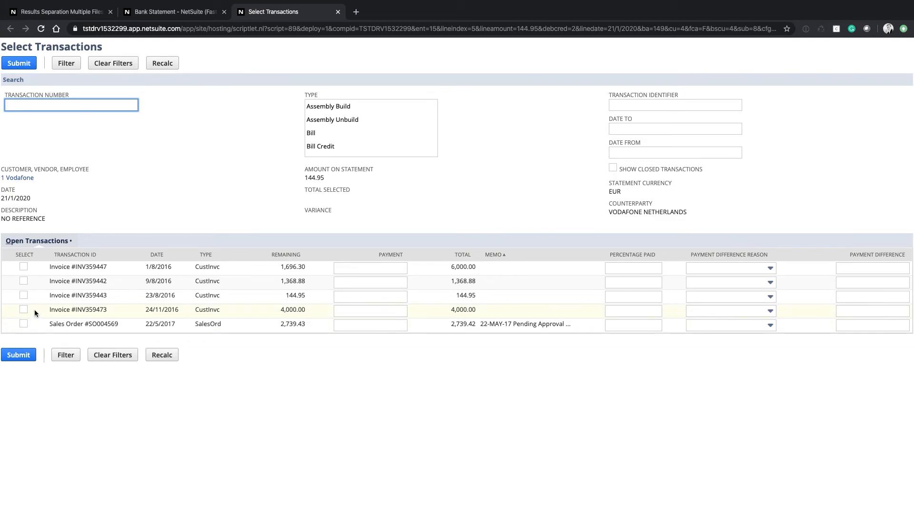
pyautogui.click(23, 295)
pyautogui.click(18, 353)
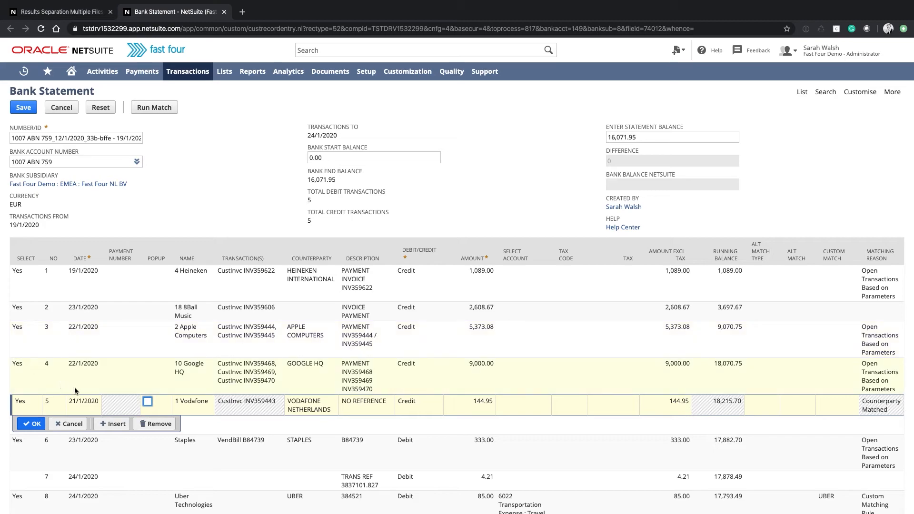
# Set the account of the unmatched debit on statement line 7 to 6130 Miscellaneous Expense.
pyautogui.click(191, 450)
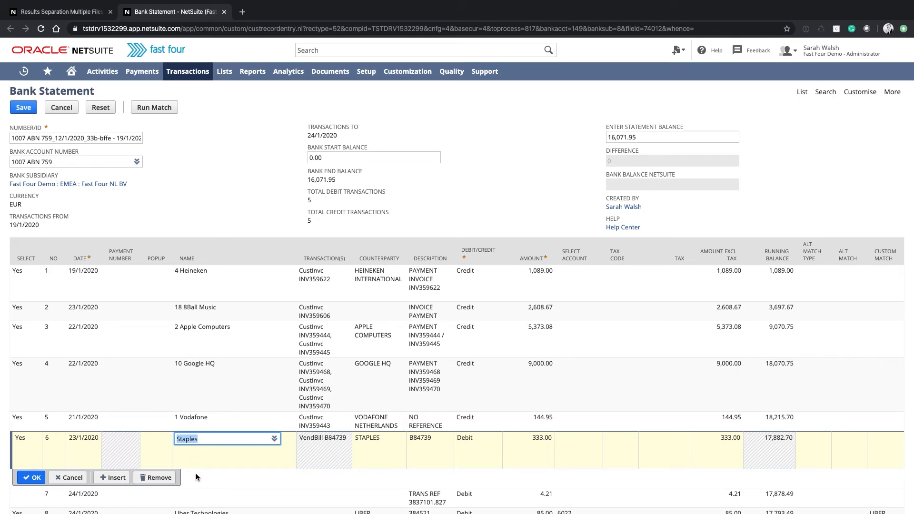
pyautogui.scroll(-3, 200, 498)
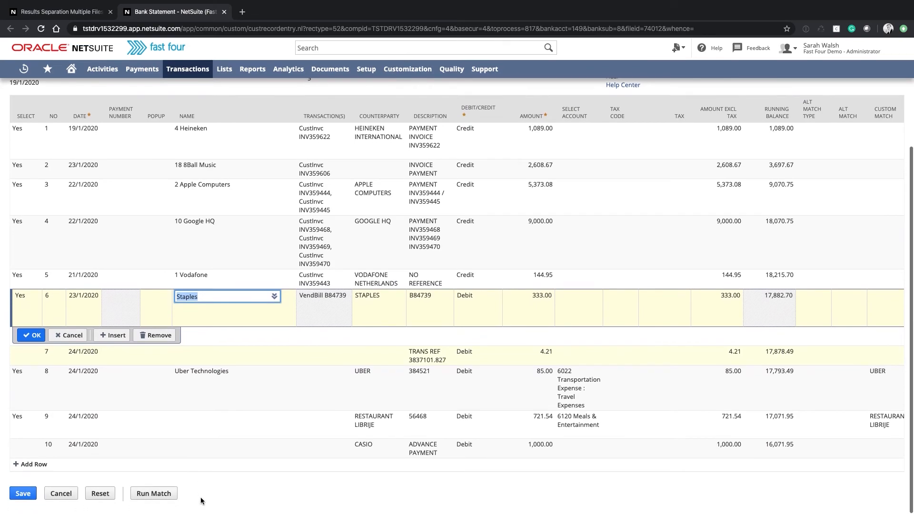
pyautogui.click(196, 358)
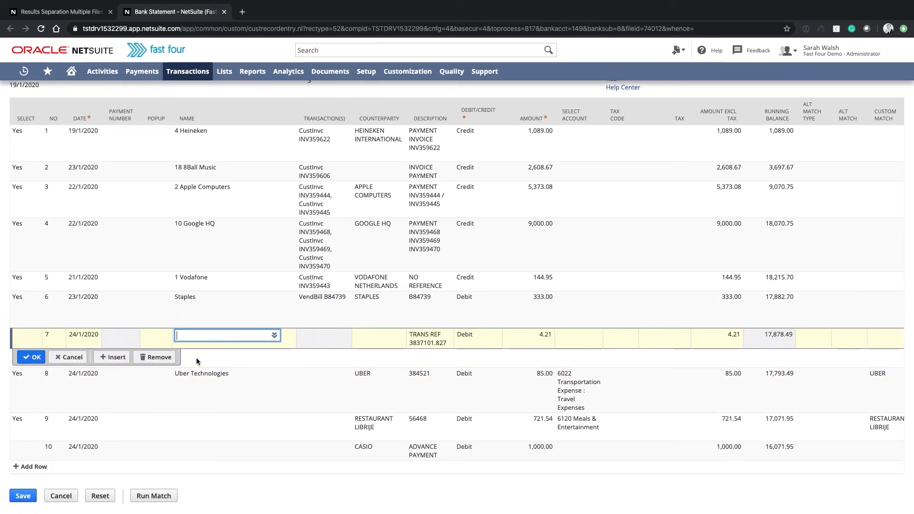
pyautogui.click(222, 337)
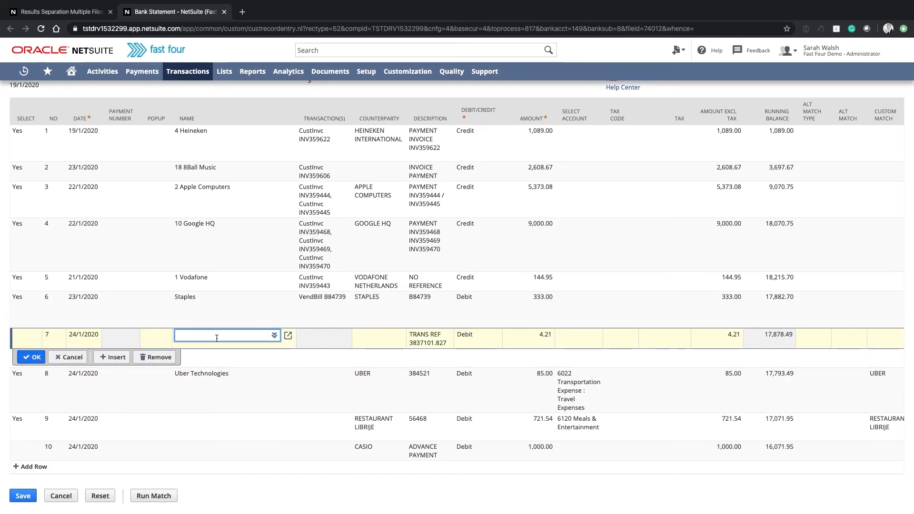
pyautogui.click(577, 337)
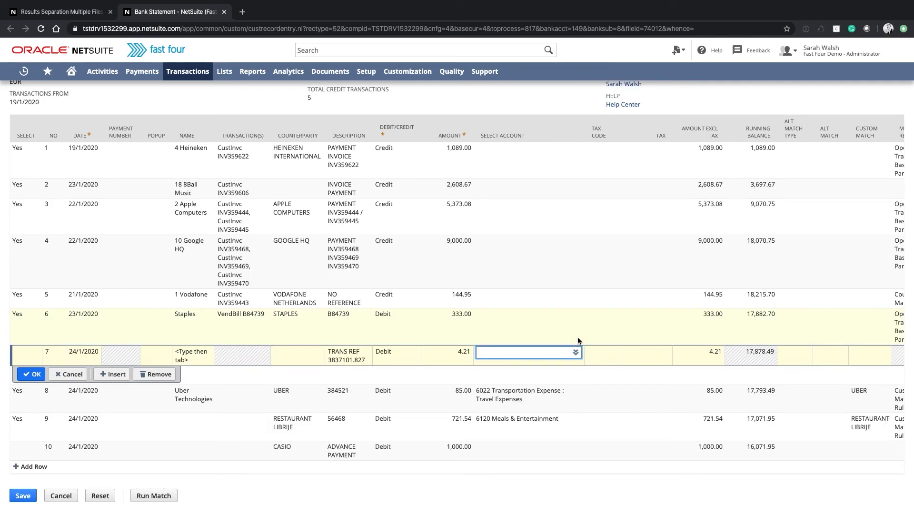
pyautogui.write('misc')
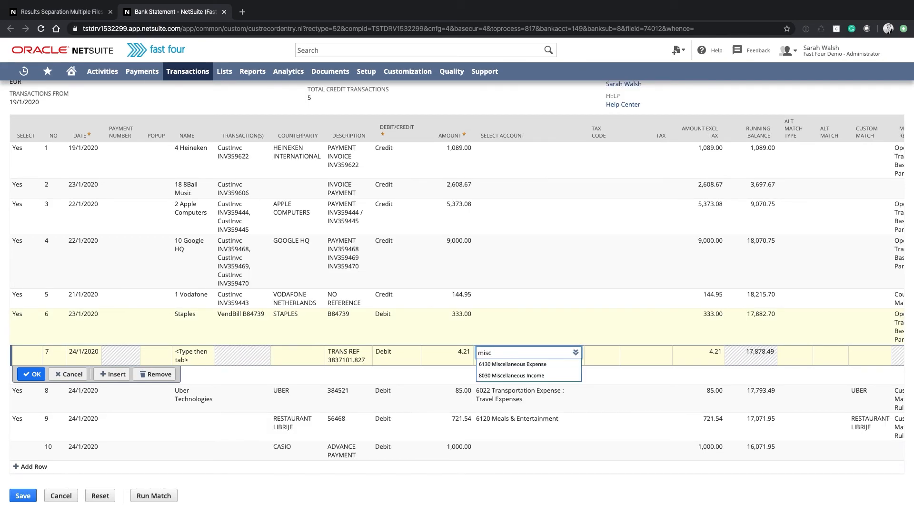
pyautogui.click(519, 365)
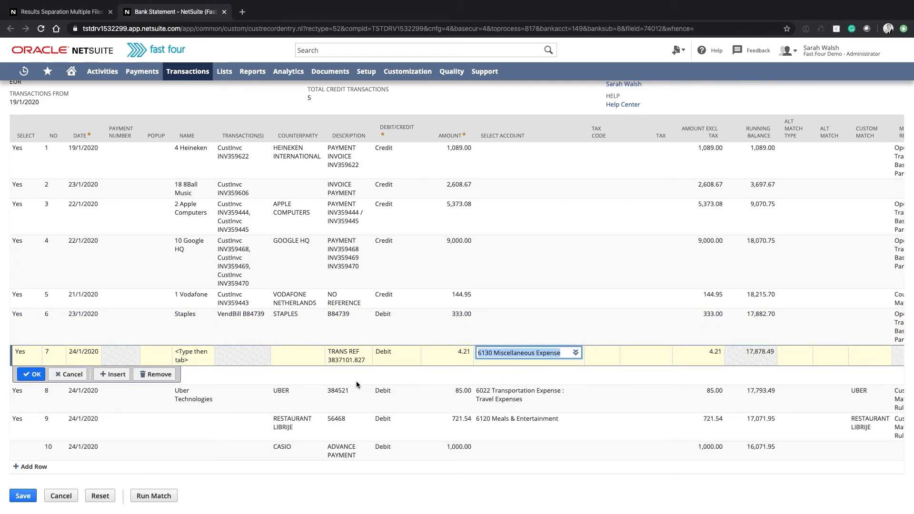